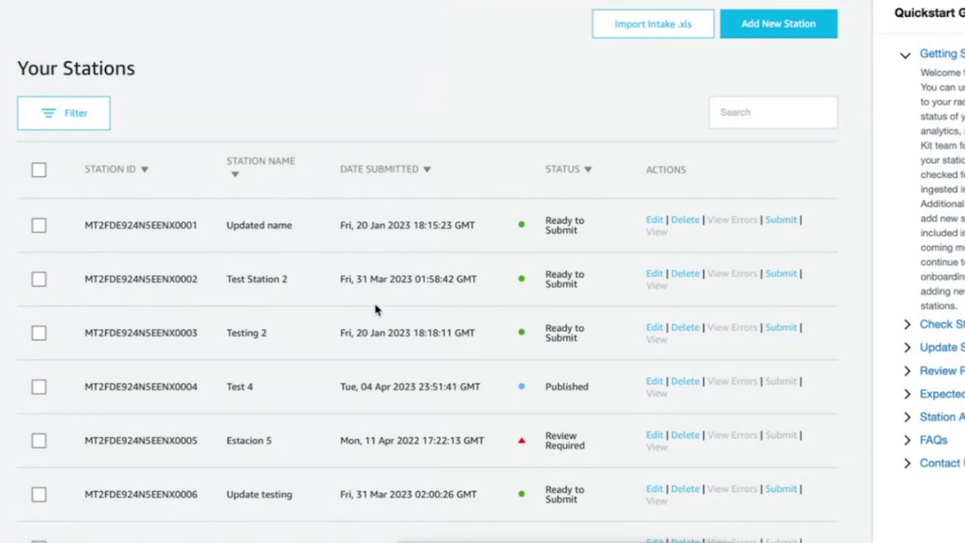
Step: Look through the Your Stations list, checking the station names, submission dates, statuses and available actions
scroll(374, 301, "down", 5)
scroll(376, 307, "up", 5)
scroll(375, 305, "down", 5)
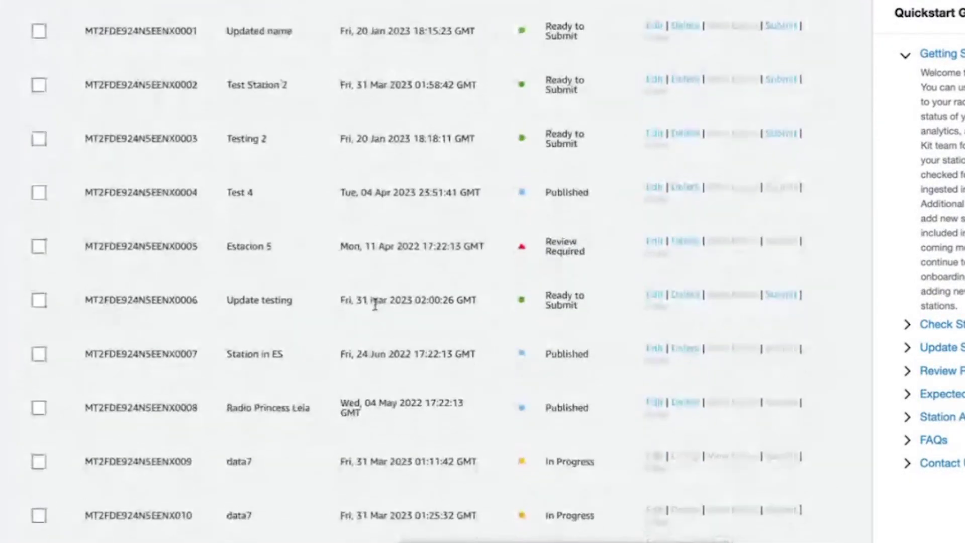
scroll(375, 304, "down", 2)
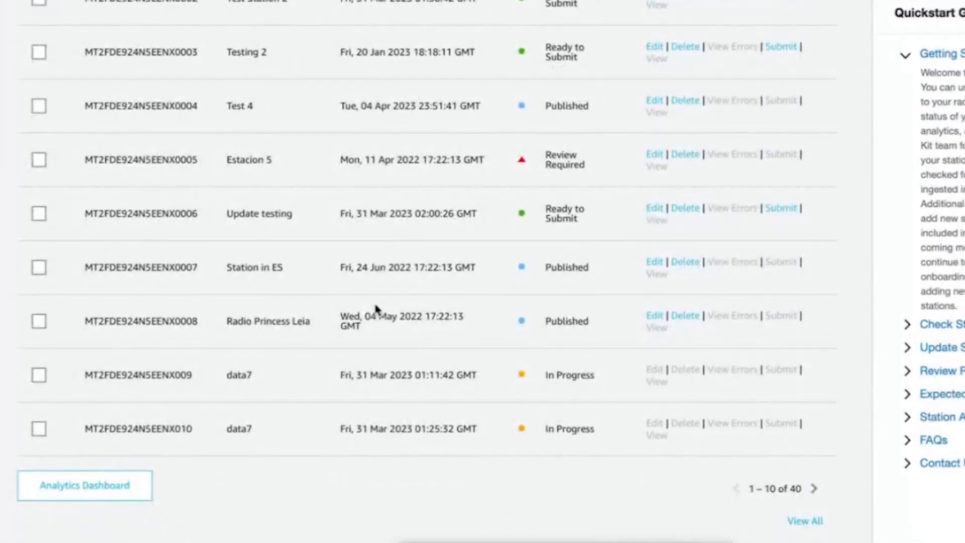
scroll(376, 308, "up", 2)
scroll(376, 308, "up", 5)
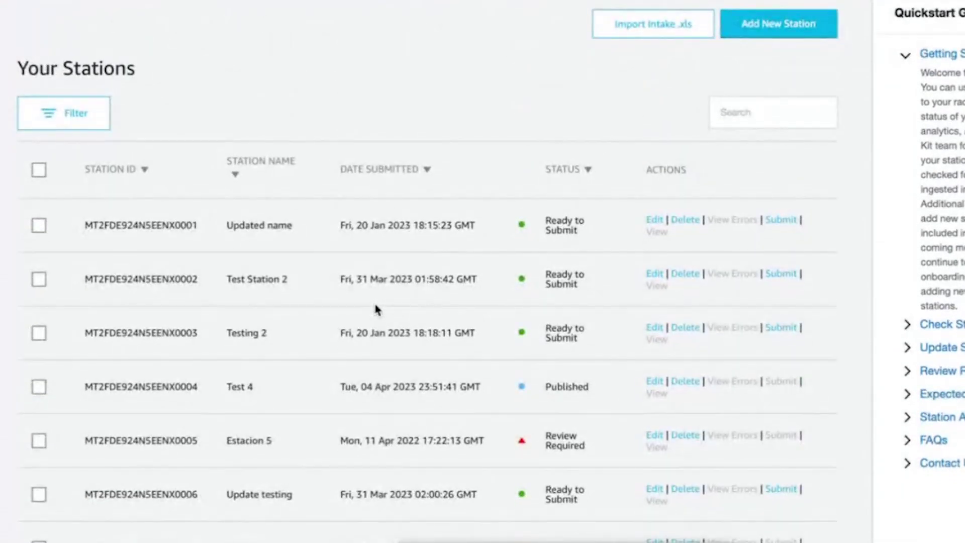
scroll(375, 305, "down", 5)
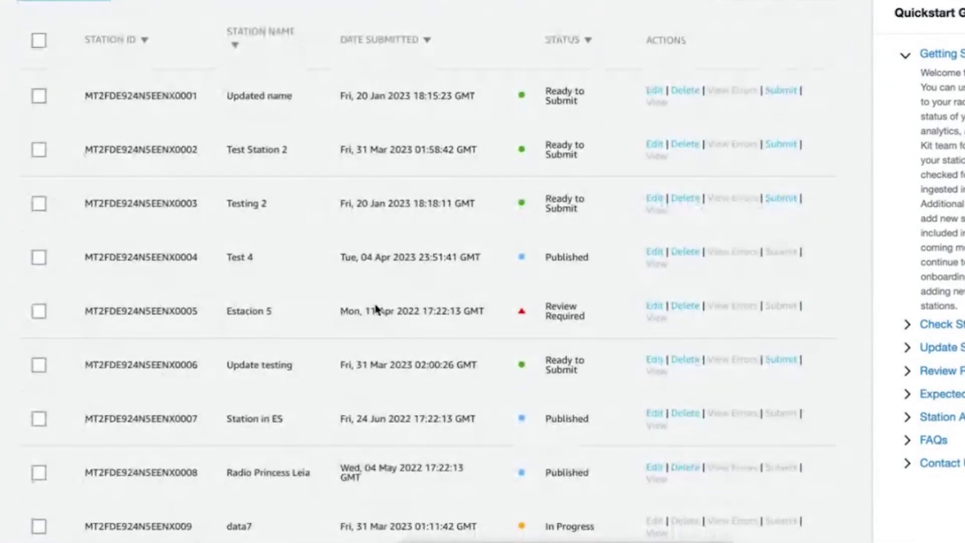
Step: Select the first three stations in the list: Updated name, Test Station 2 and Testing 2
scroll(377, 301, "up", 3)
left_click(39, 129)
left_click(38, 183)
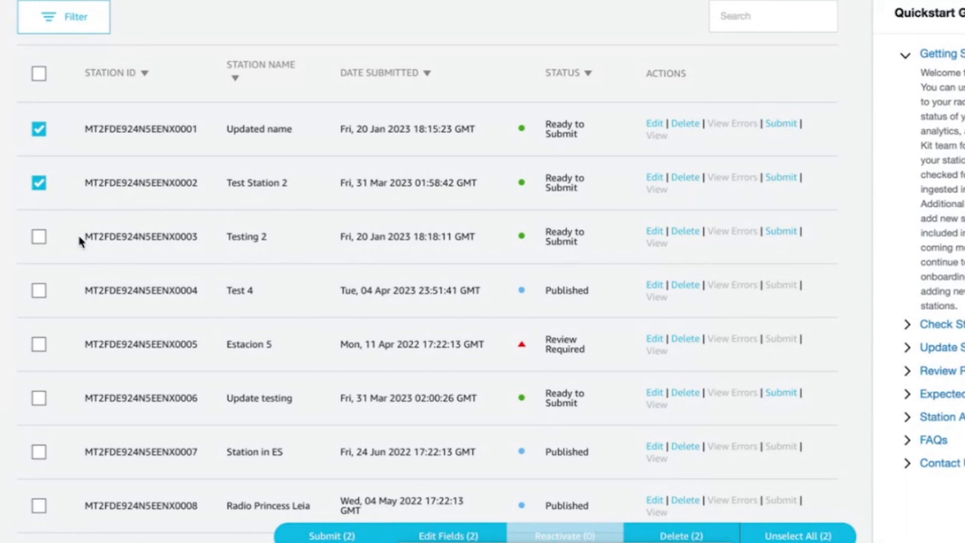
left_click(38, 237)
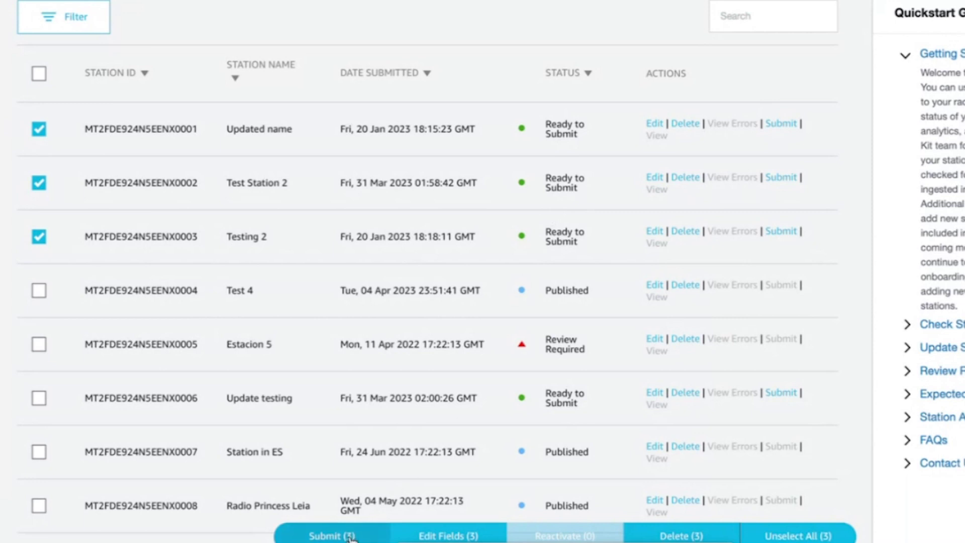
Step: Open multi-station field editing for the three selected stations, review the editable fields, and cancel without changes
left_click(442, 536)
scroll(480, 336, "down", 10)
scroll(480, 336, "up", 3)
scroll(480, 336, "down", 15)
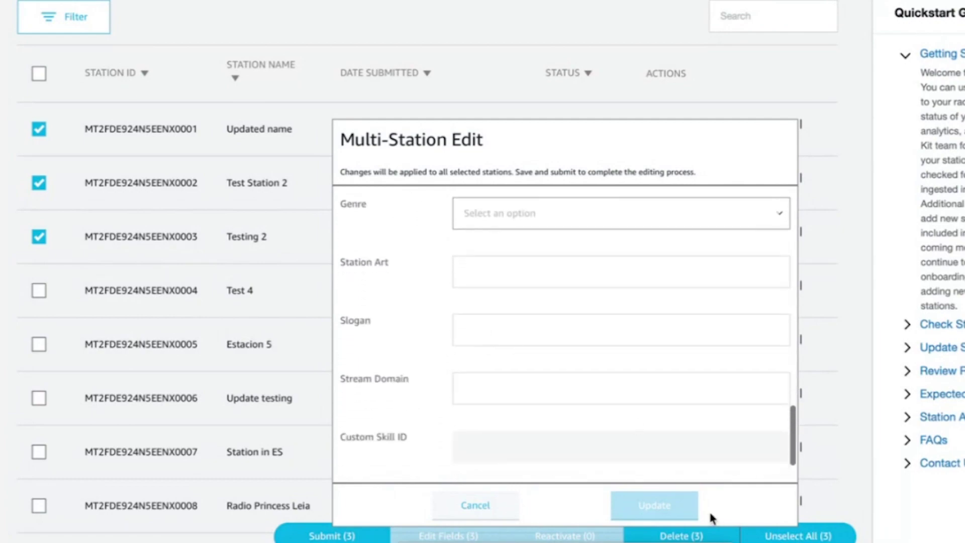
left_click(475, 505)
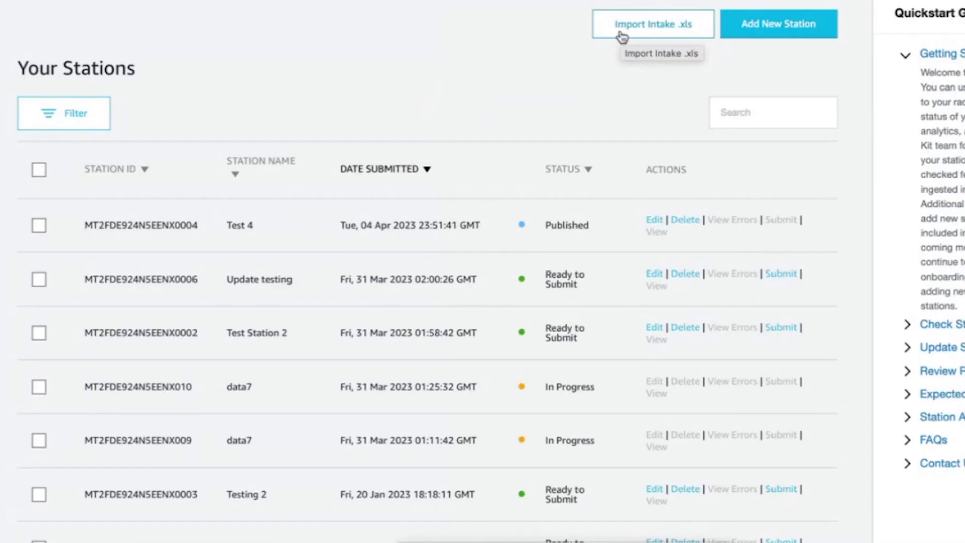
Step: View the Import Intake .xls upload options and close them without uploading a file
left_click(609, 119)
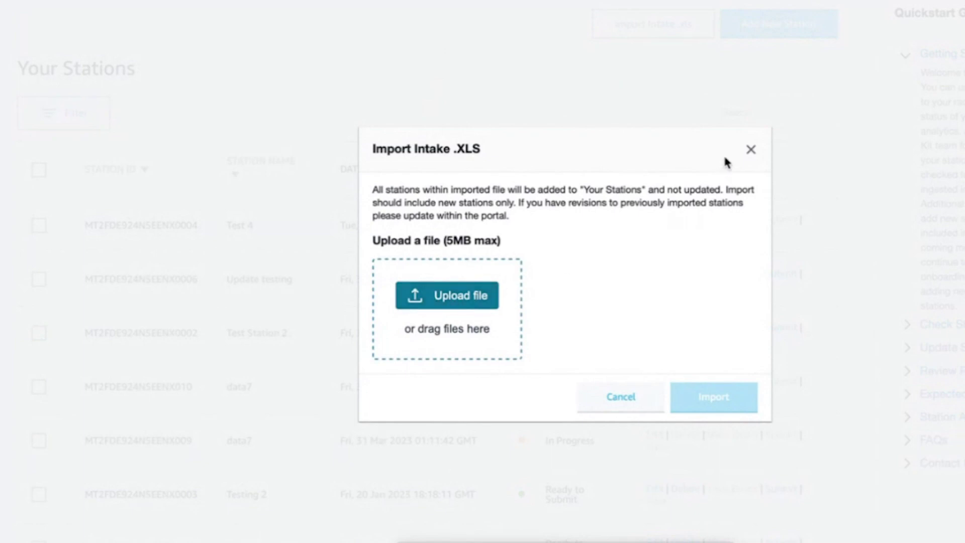
left_click(752, 150)
Step: Start adding a new station and enter Hot Hits Seattle as its station name
left_click(769, 25)
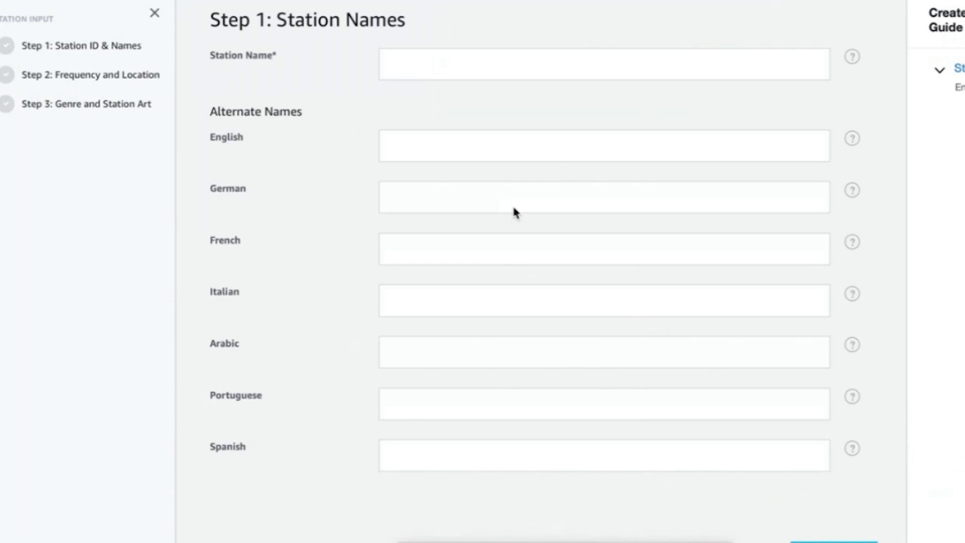
left_click(522, 62)
scroll(487, 68, "down", 2)
scroll(486, 66, "up", 2)
scroll(696, 194, "down", 2)
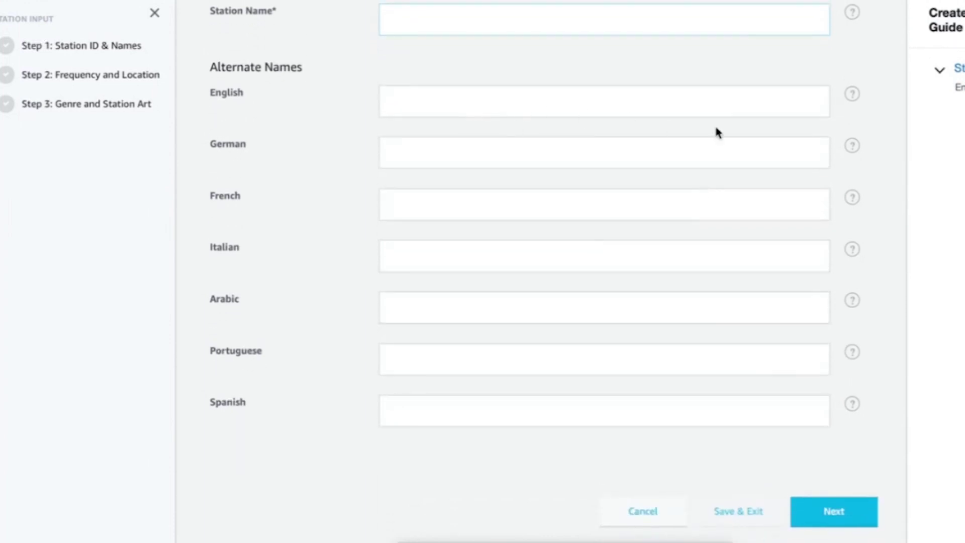
mouse_move(849, 17)
type("Hot Hits Seatt")
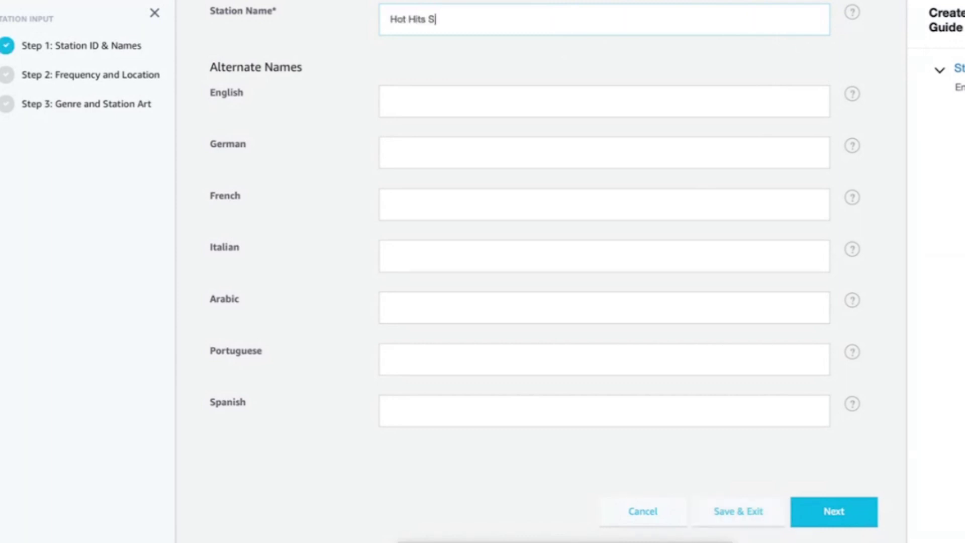
type("le")
Step: Review the new station's Frequency and Location fields and its Genre and Station Art fields, and cancel the station creation
left_click(834, 509)
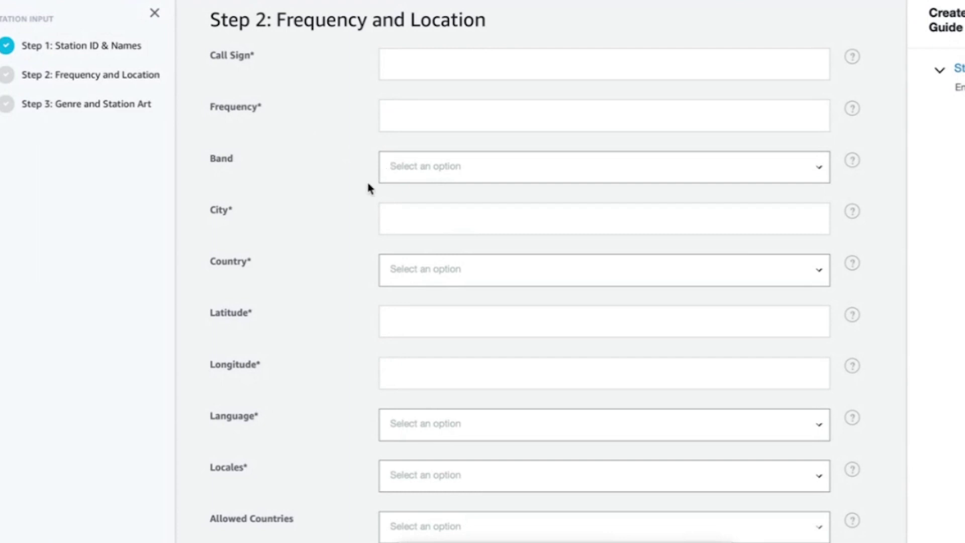
scroll(457, 98, "down", 3)
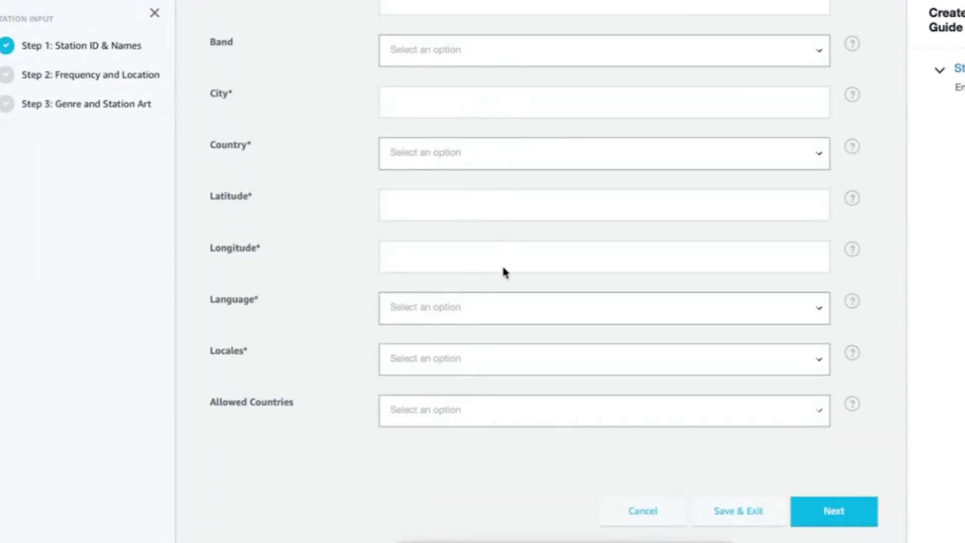
scroll(504, 271, "up", 1)
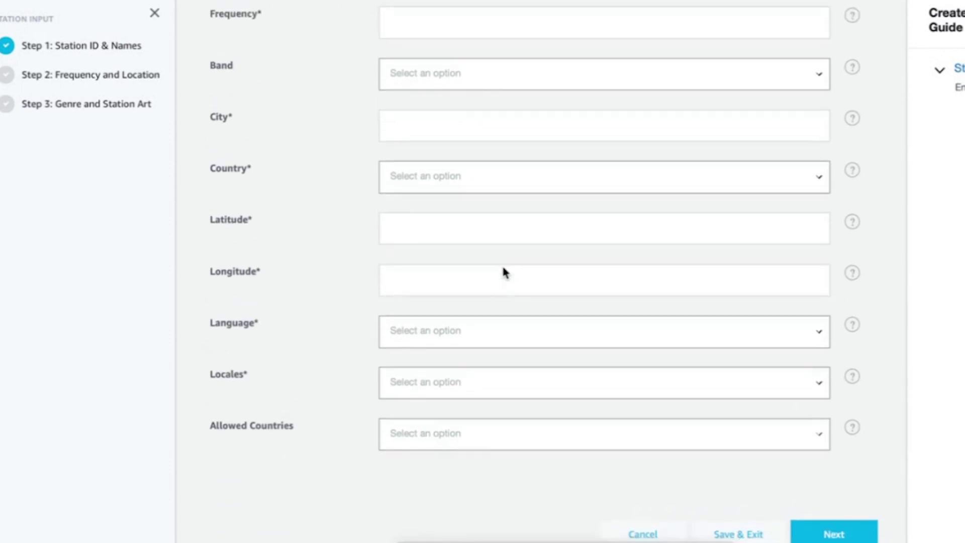
scroll(504, 272, "down", 1)
left_click(829, 517)
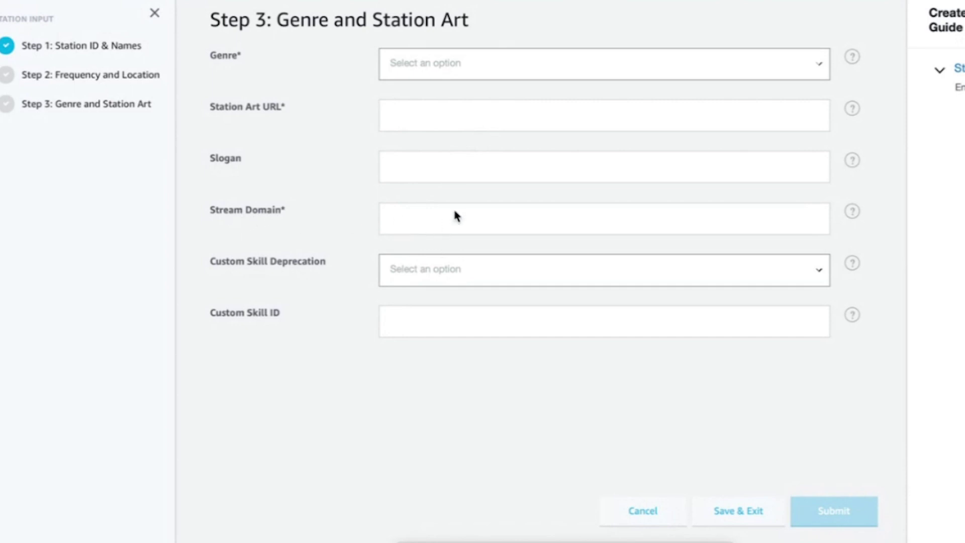
left_click(640, 507)
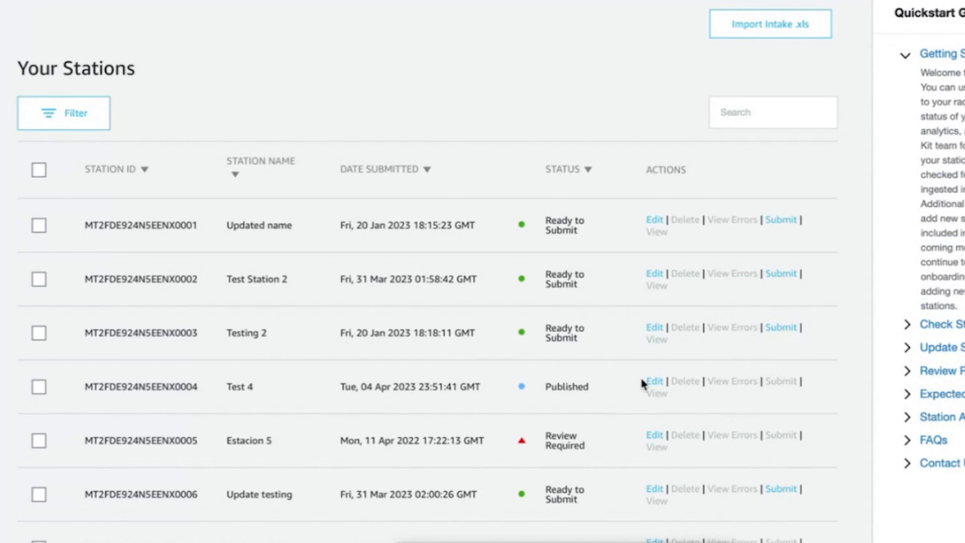
Step: View the station filter options for status, submission date, country and locale, and close them without applying a filter
scroll(377, 390, "down", 2)
scroll(377, 390, "up", 2)
left_click(61, 112)
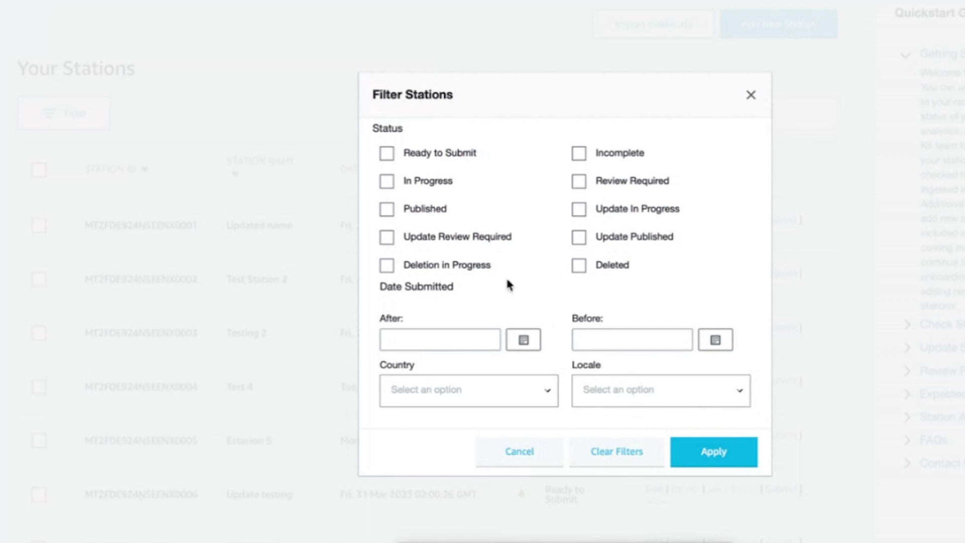
left_click(752, 102)
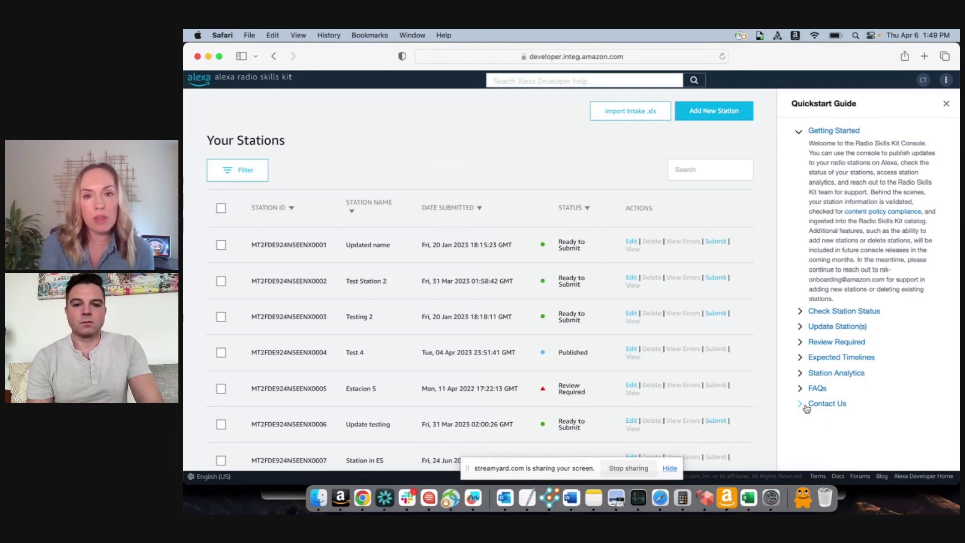
Step: Open the Analytics Dashboard and examine its station and time interval filters and the KPI charts for customers, duration and playback
scroll(418, 379, "down", 5)
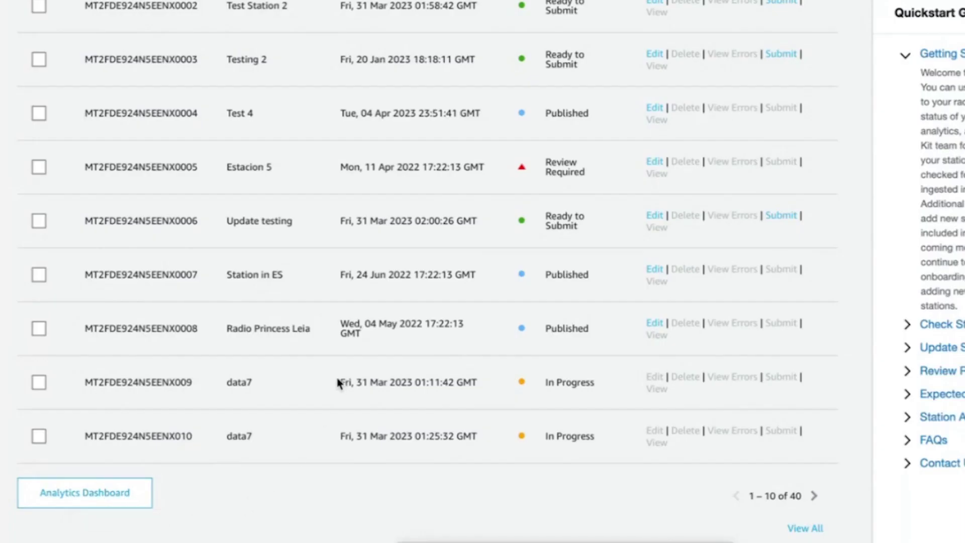
left_click(97, 504)
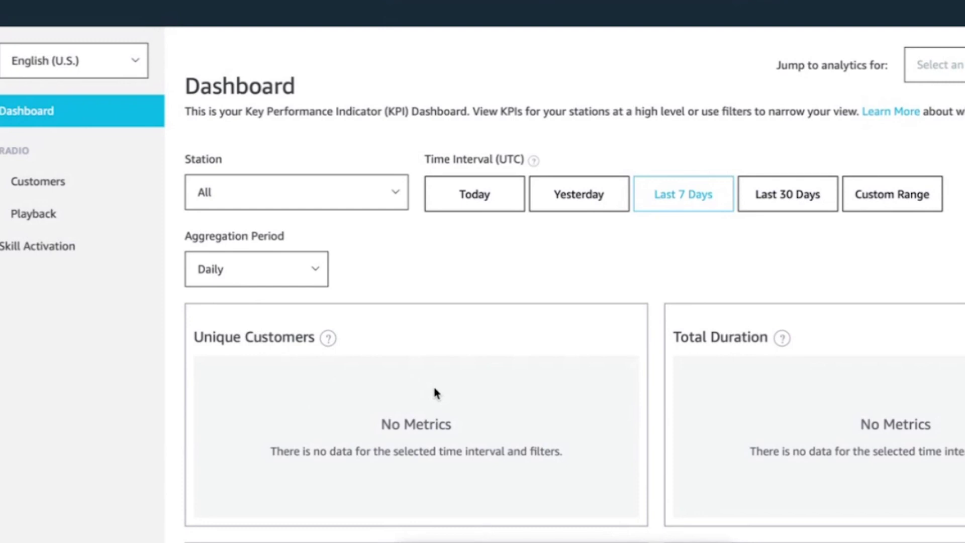
scroll(434, 392, "down", 2)
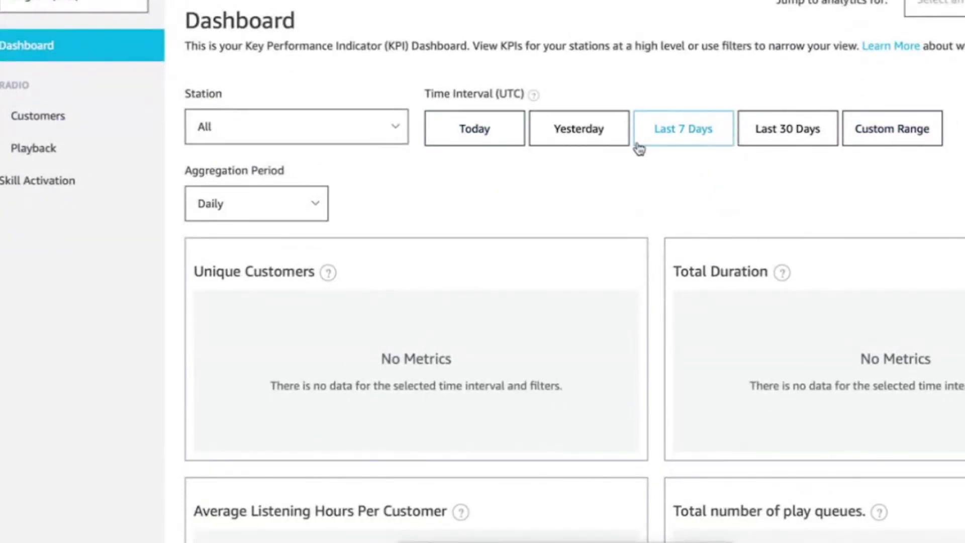
scroll(378, 207, "down", 6)
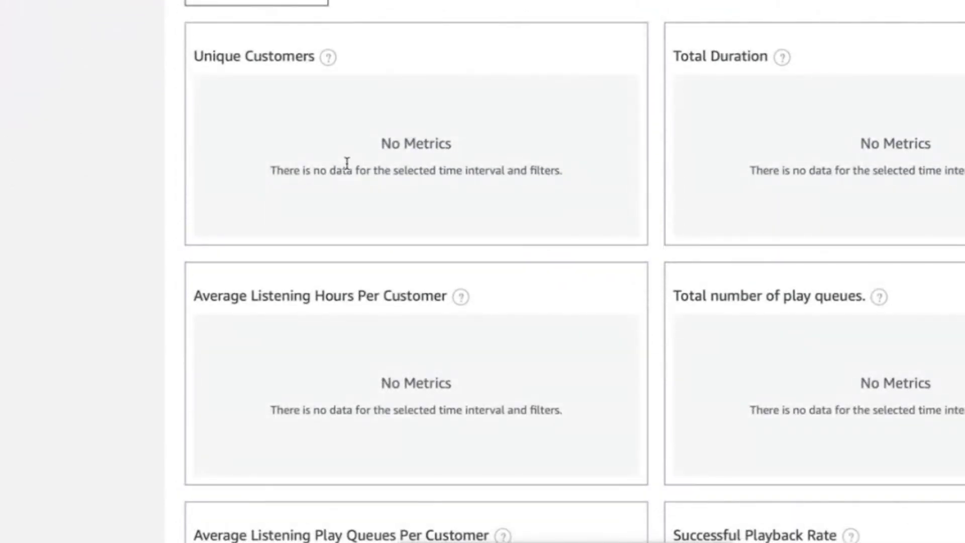
scroll(423, 325, "down", 1)
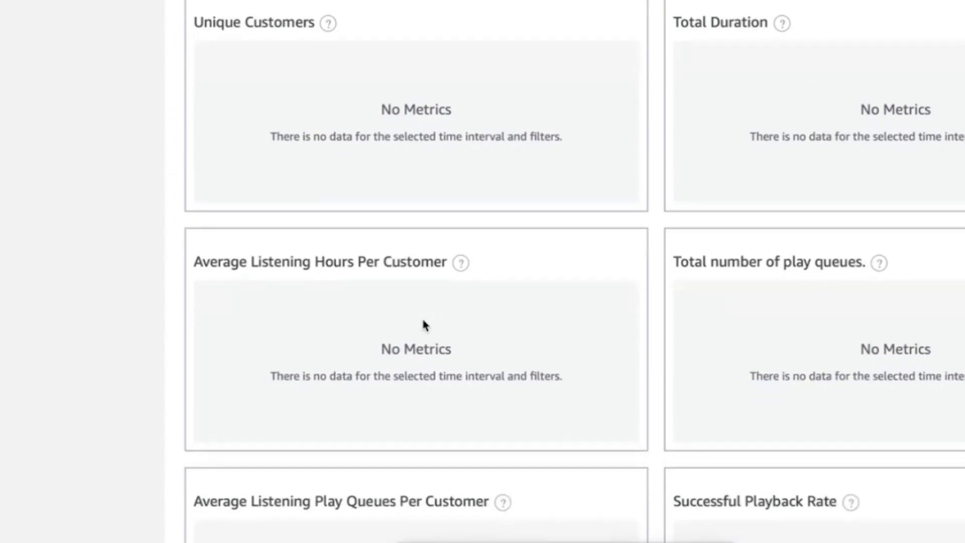
scroll(424, 324, "down", 1)
scroll(451, 246, "down", 3)
scroll(450, 246, "down", 1)
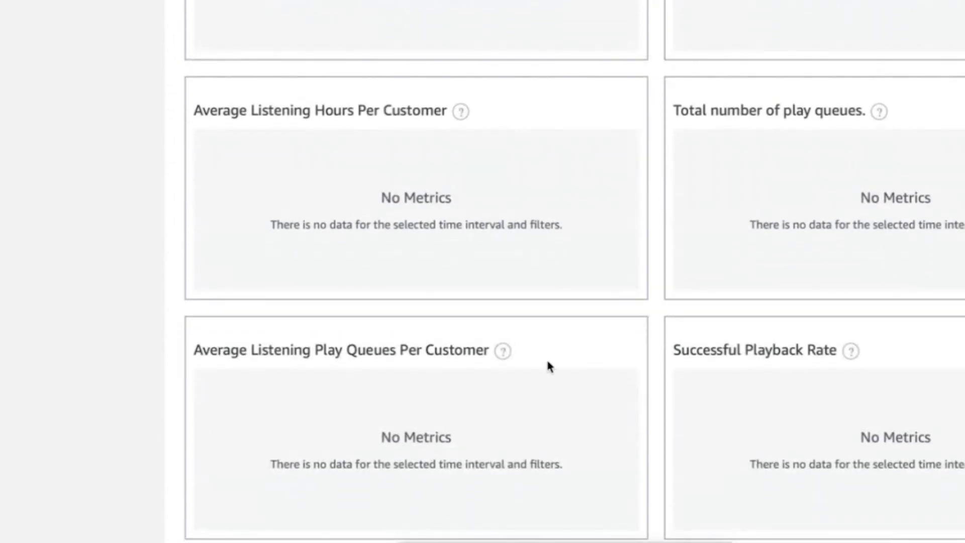
scroll(528, 372, "up", 10)
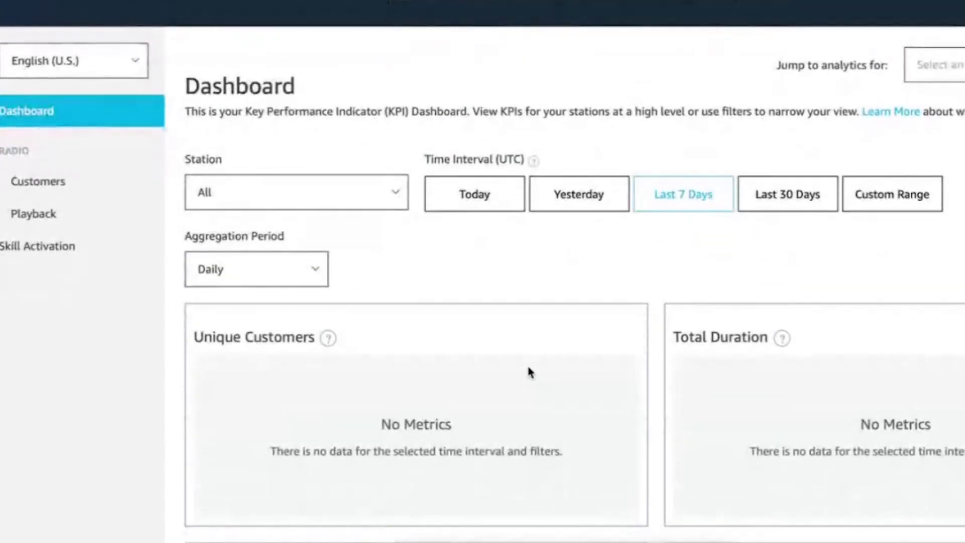